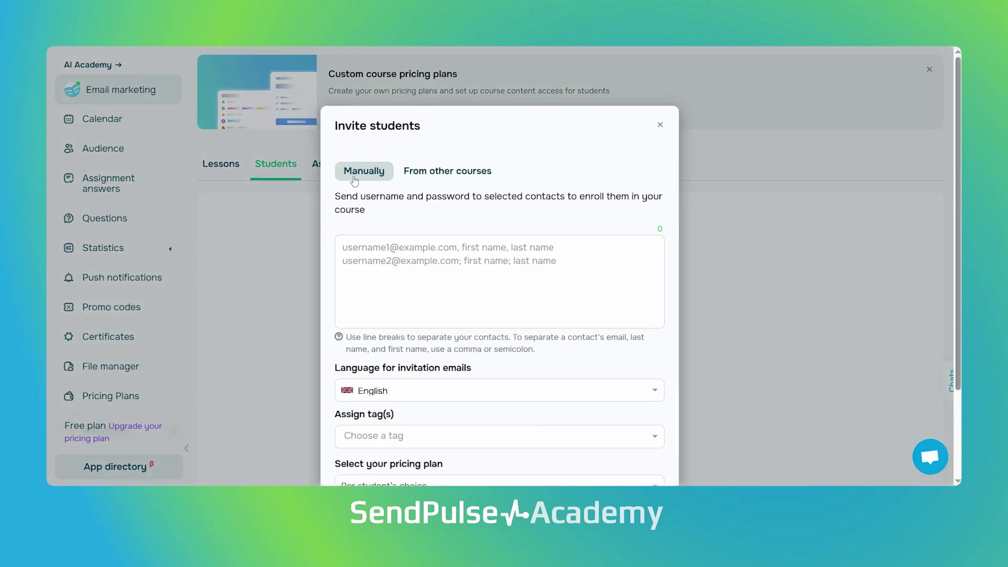
- Compare the two student invitation methods and enter one student's e-mail address in the manual invitation
{"action": "left_click", "coordinate": [470, 175]}
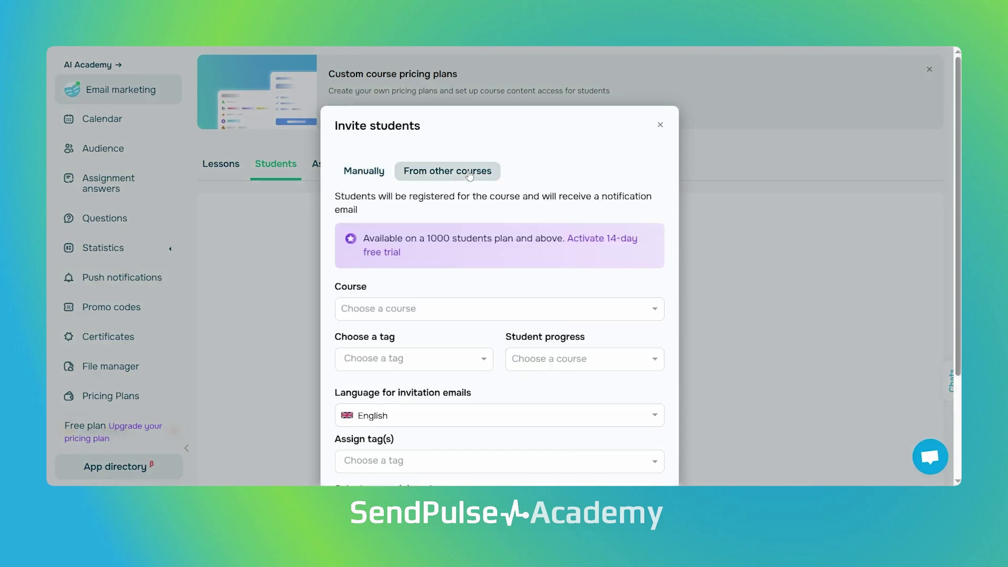
{"action": "left_click", "coordinate": [361, 178]}
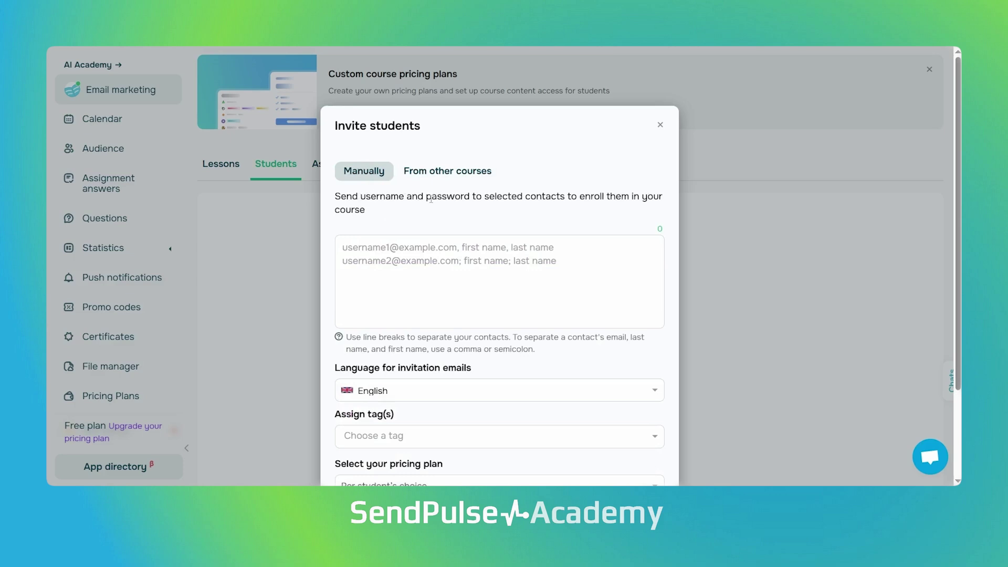
{"action": "left_click", "coordinate": [437, 255]}
{"action": "key", "text": "ctrl+v"}
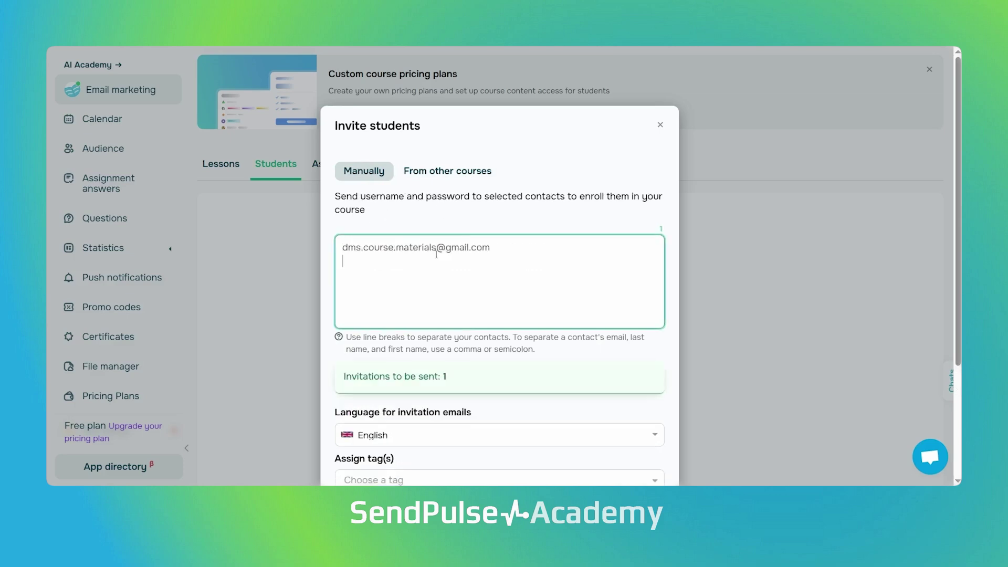
- Check the invitation's language and tag options, set its pricing plan to Free and send it
{"action": "scroll", "coordinate": [437, 255], "scroll_direction": "down", "scroll_amount": 3}
{"action": "left_click", "coordinate": [428, 278]}
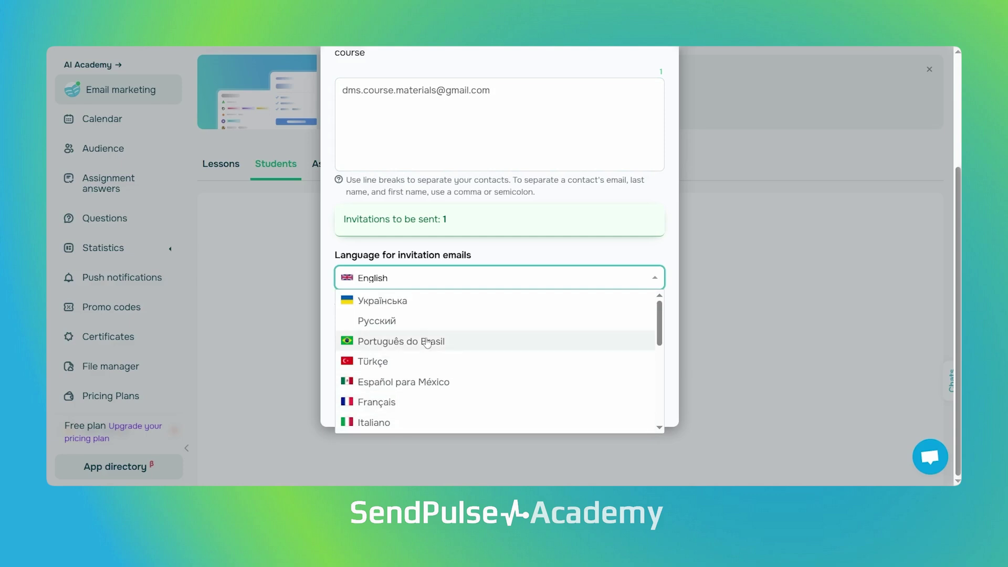
{"action": "left_click", "coordinate": [433, 247]}
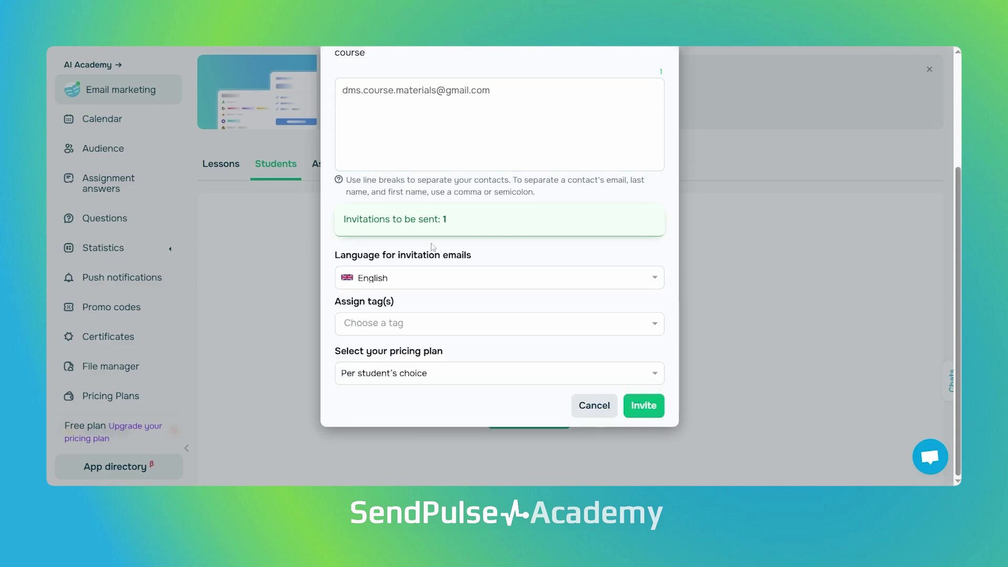
{"action": "left_click", "coordinate": [429, 325]}
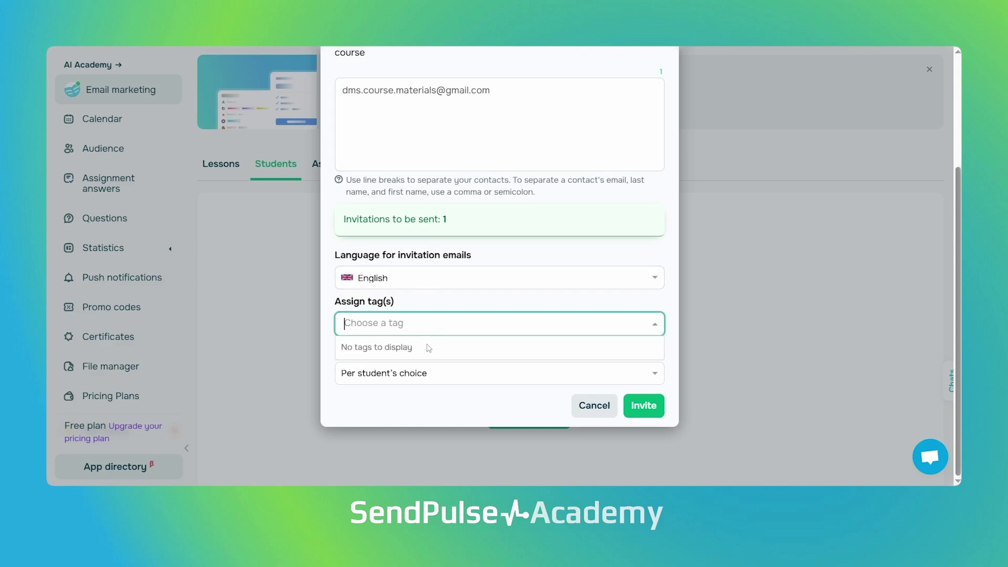
{"action": "left_click", "coordinate": [428, 307]}
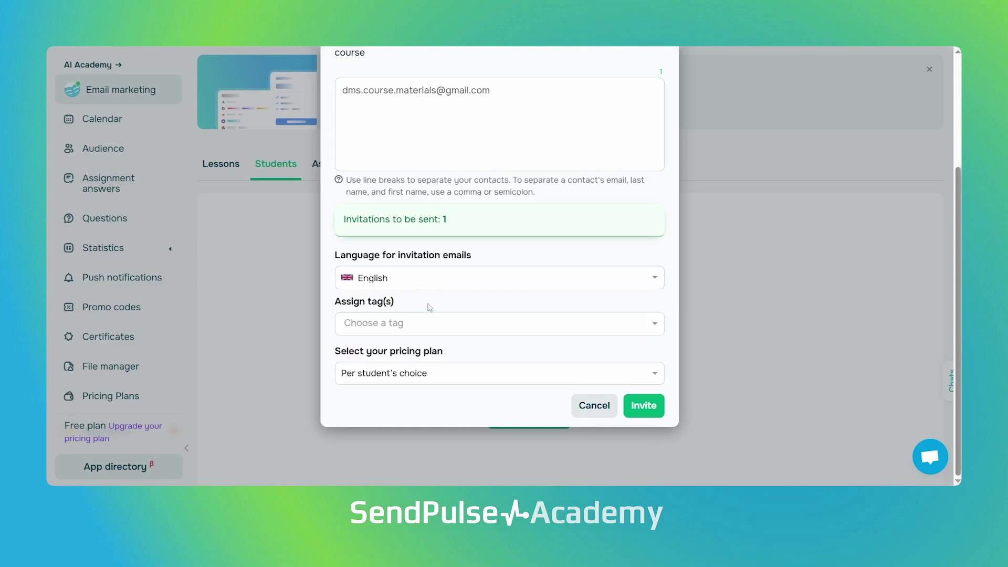
{"action": "left_click", "coordinate": [427, 375]}
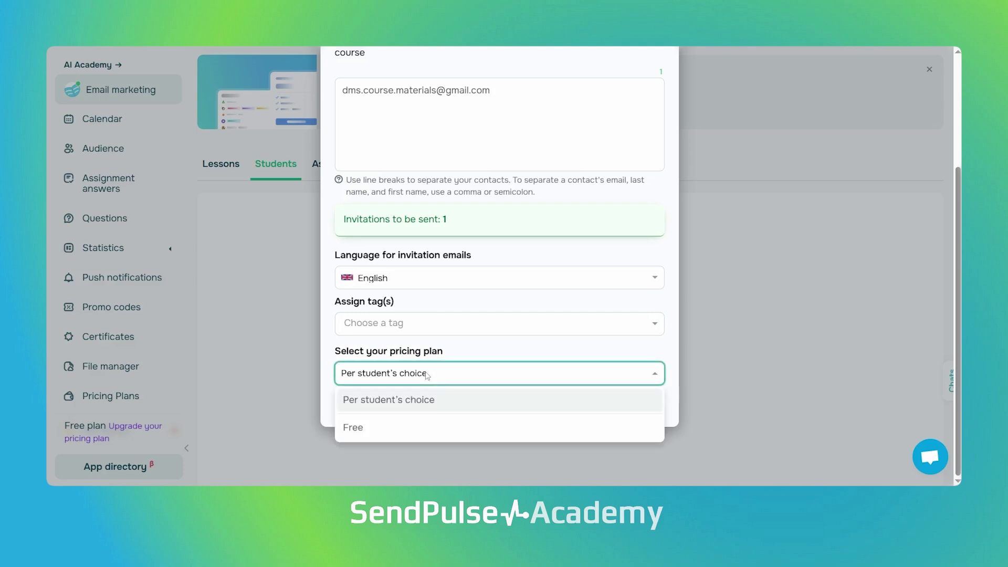
{"action": "left_click", "coordinate": [427, 432]}
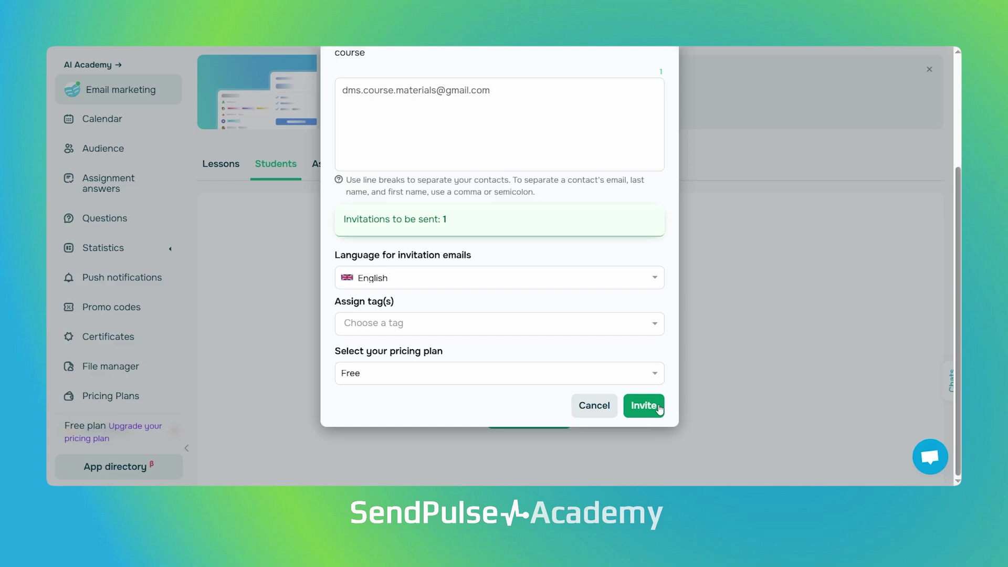
{"action": "left_click", "coordinate": [643, 406]}
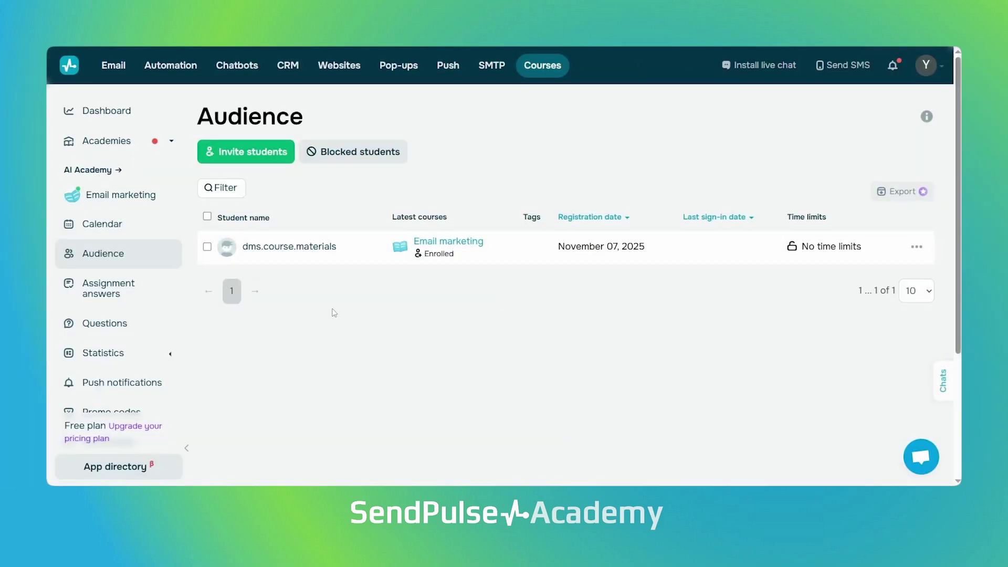
- Open the student invitation form from the Audience list and the Email Marketing course's public page link
{"action": "left_click", "coordinate": [252, 154]}
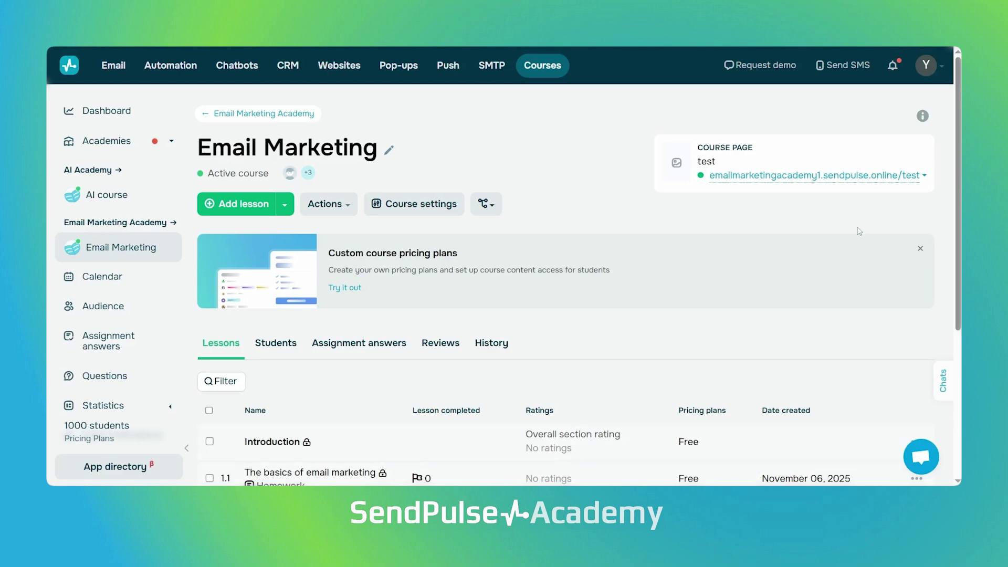
{"action": "left_click", "coordinate": [869, 180]}
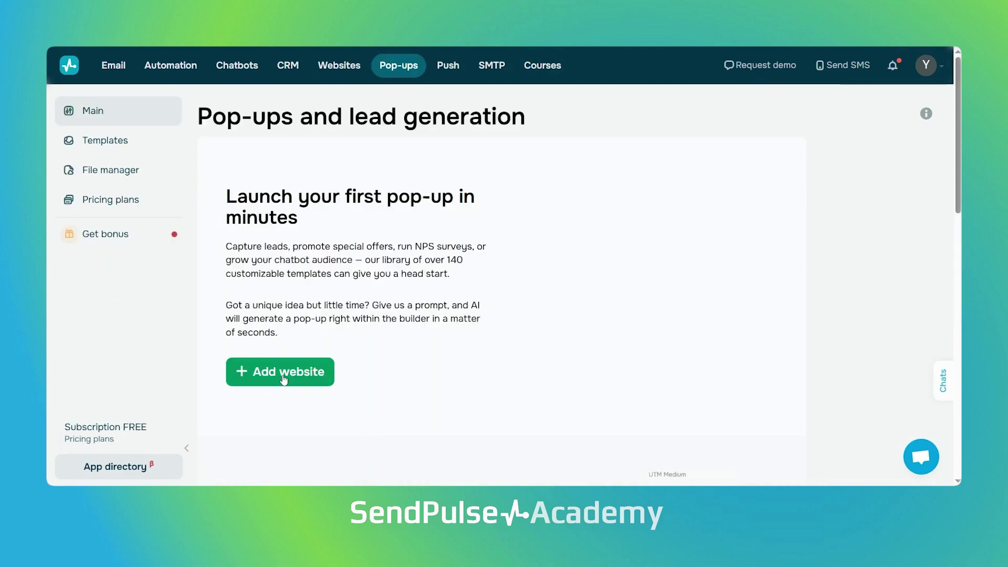
- Add a site created with SendPulse, test22222.sendpulse.online, as a new website for pop-ups
{"action": "left_click", "coordinate": [282, 375]}
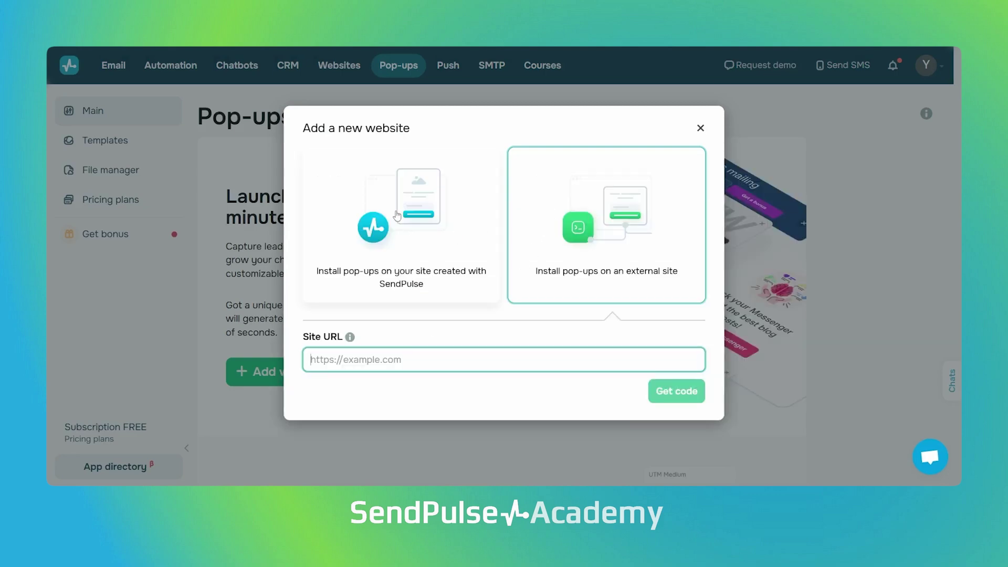
{"action": "left_click", "coordinate": [397, 216]}
{"action": "left_click", "coordinate": [667, 391]}
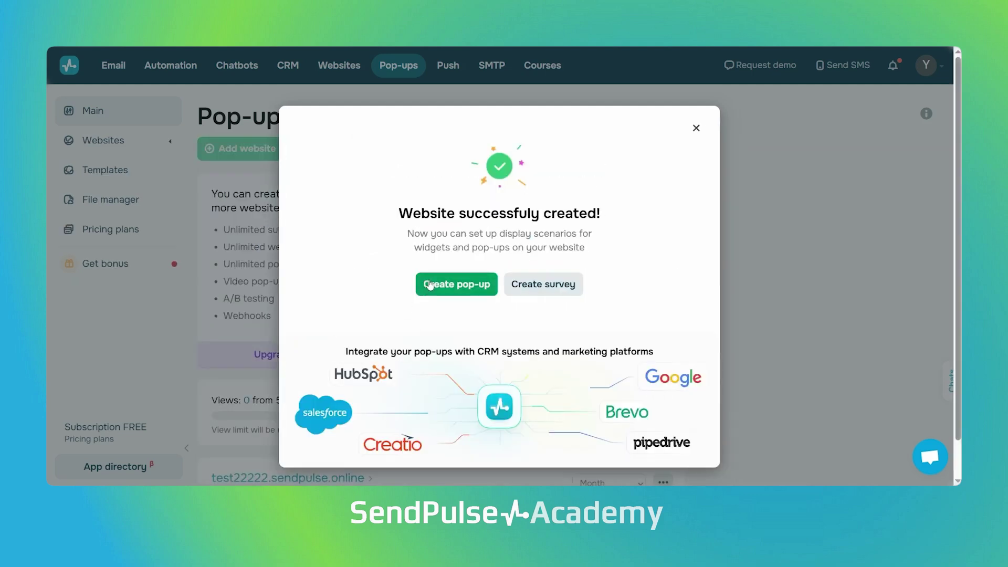
- Start creating a pop-up for the new website and browse the popular templates
{"action": "left_click", "coordinate": [430, 284]}
{"action": "left_click", "coordinate": [416, 245]}
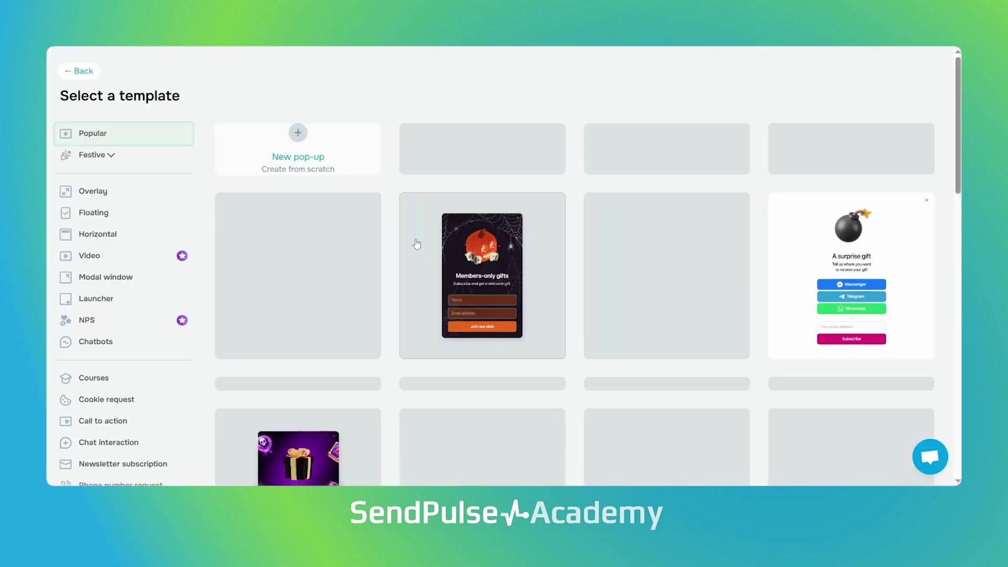
{"action": "scroll", "coordinate": [656, 264], "scroll_direction": "down", "scroll_amount": 2}
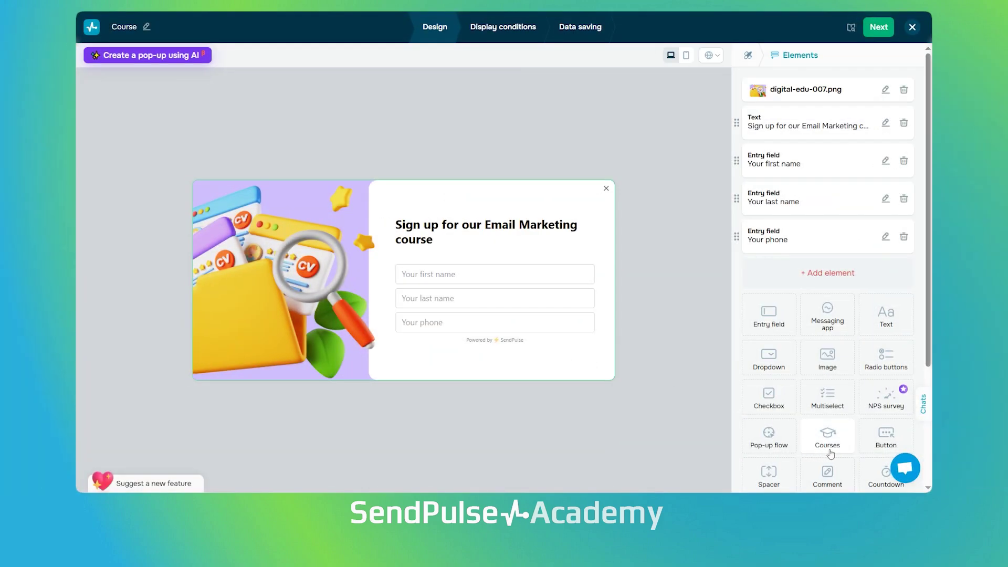
- Add a Courses element to the sign-up pop-up with the course System Email & Messenger Marketing and the tariff vip
{"action": "left_click", "coordinate": [811, 429]}
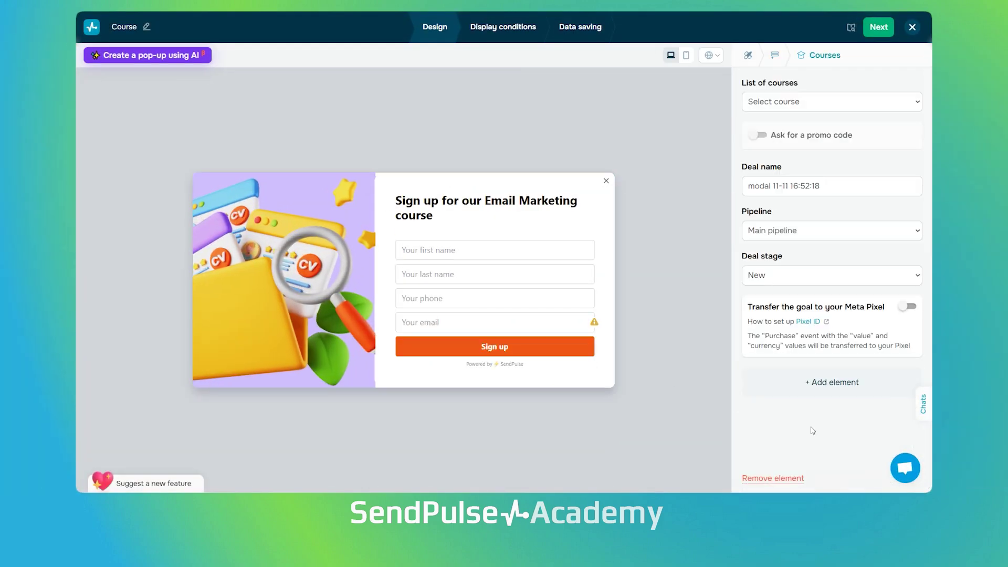
{"action": "left_click", "coordinate": [810, 121]}
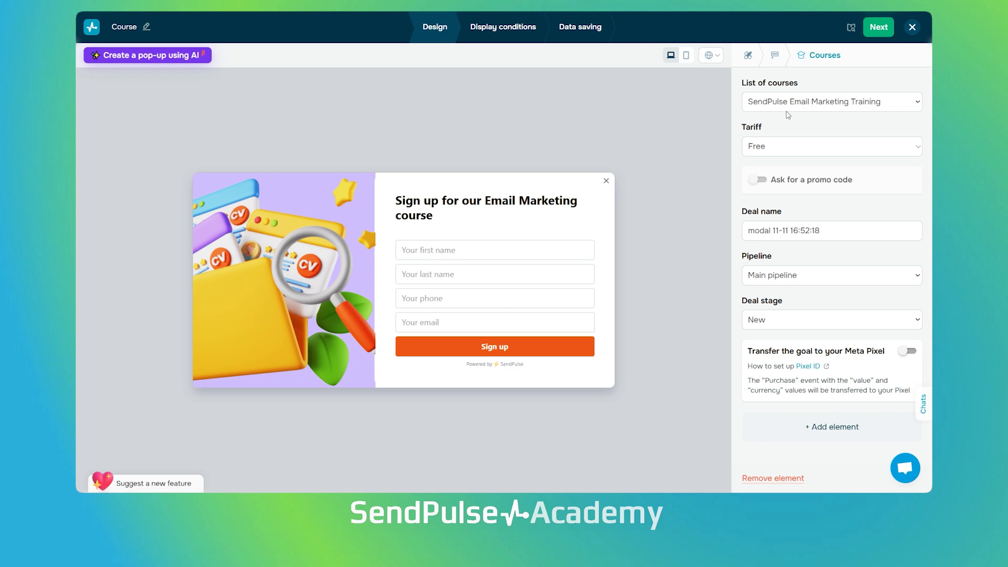
{"action": "left_click", "coordinate": [822, 152]}
{"action": "left_click", "coordinate": [822, 152]}
{"action": "left_click", "coordinate": [850, 108]}
{"action": "left_click", "coordinate": [787, 115]}
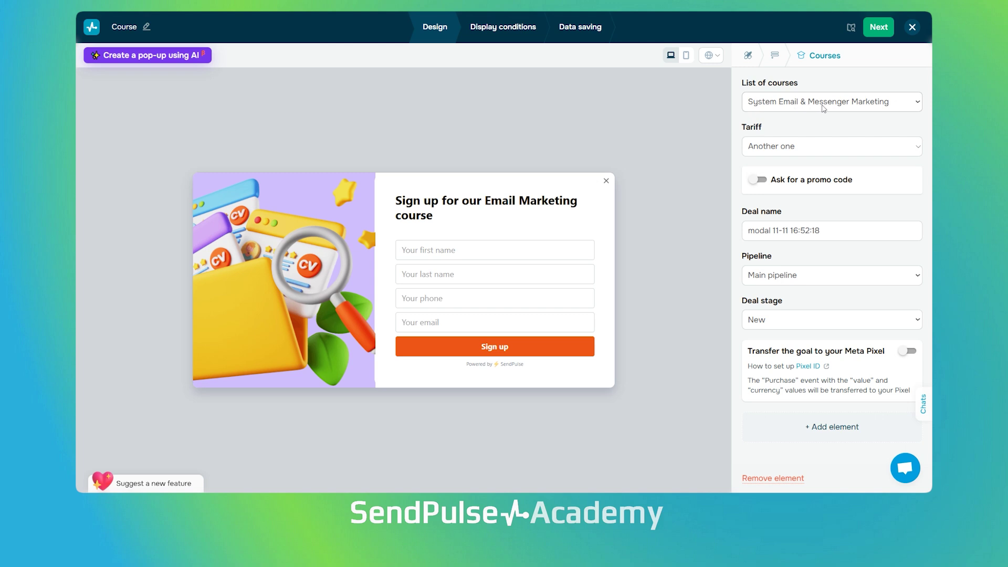
{"action": "left_click", "coordinate": [814, 149]}
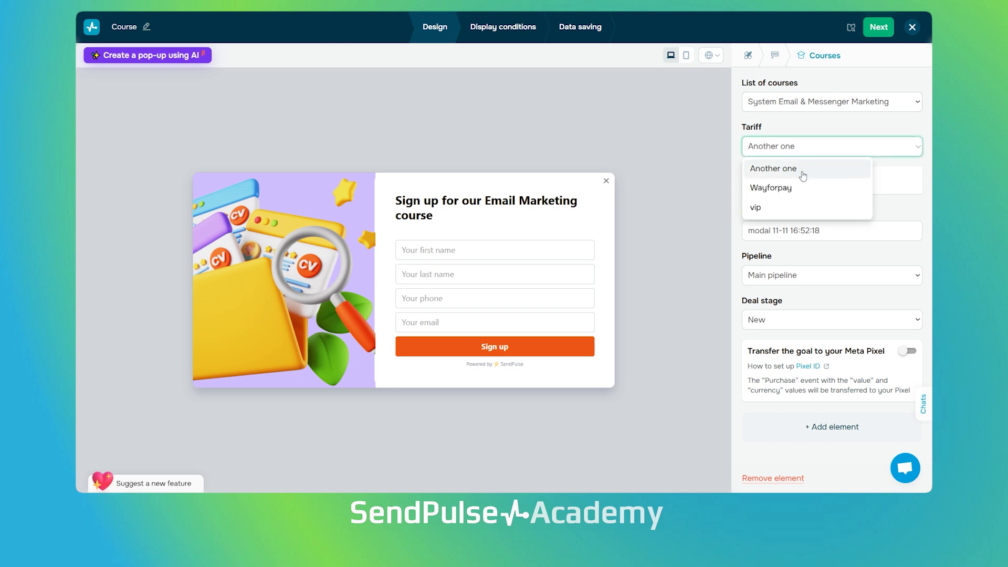
{"action": "left_click", "coordinate": [782, 211]}
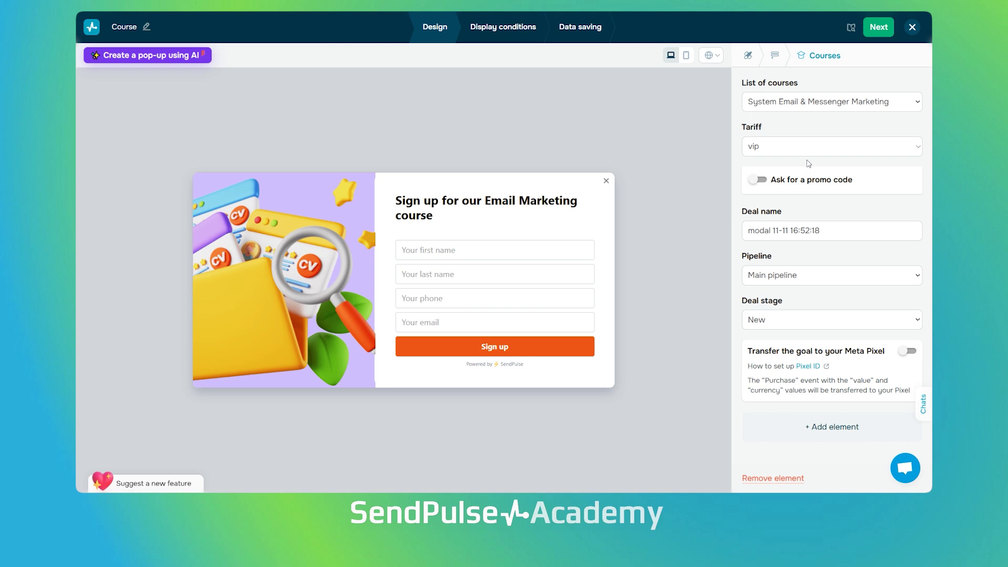
- Enable asking for a promo code with the checkbox text "I have a promo code", left unchecked by default
{"action": "left_click", "coordinate": [762, 180]}
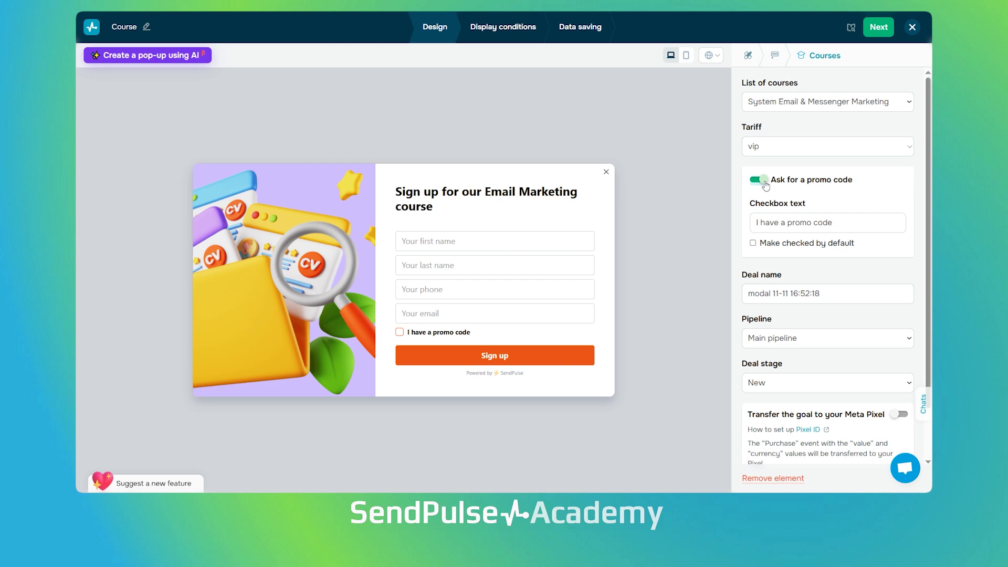
{"action": "left_click", "coordinate": [844, 222]}
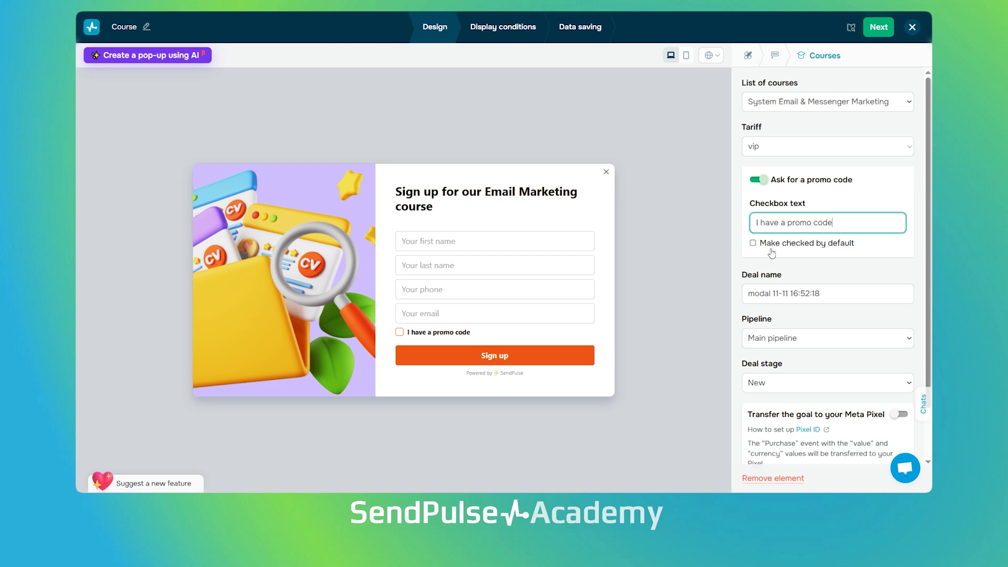
{"action": "left_click", "coordinate": [754, 243]}
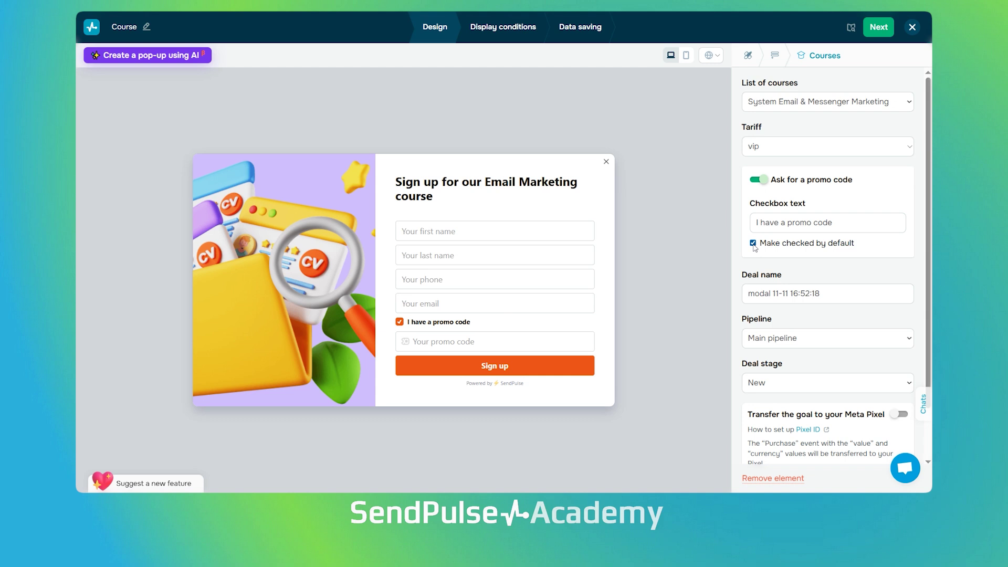
{"action": "left_click", "coordinate": [754, 243]}
- Name the deal "Student payment" and review the Courses element's deal stage and Meta Pixel settings
{"action": "left_click_drag", "start_coordinate": [826, 292], "coordinate": [748, 293]}
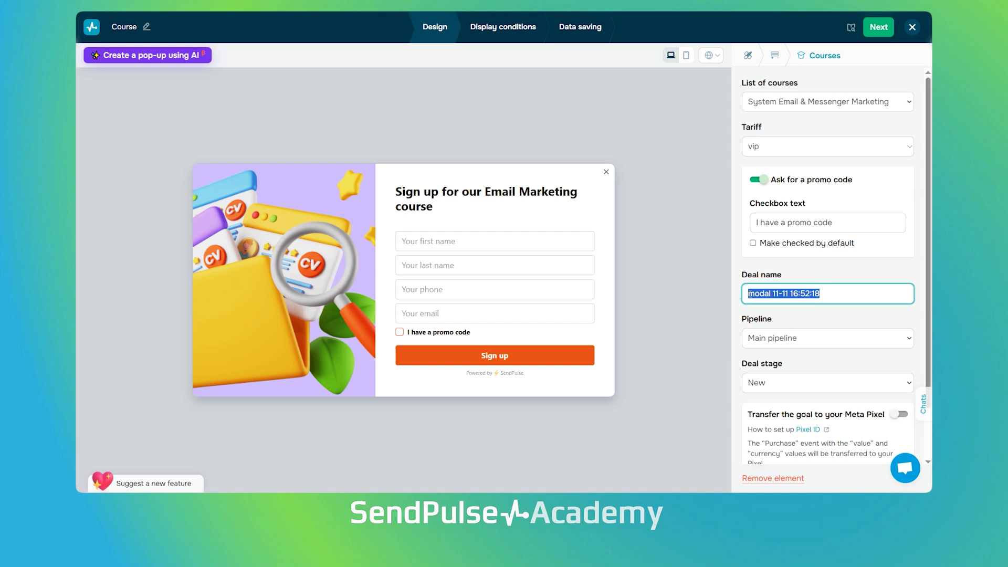
{"action": "type", "text": "Student payment"}
{"action": "left_click", "coordinate": [796, 316]}
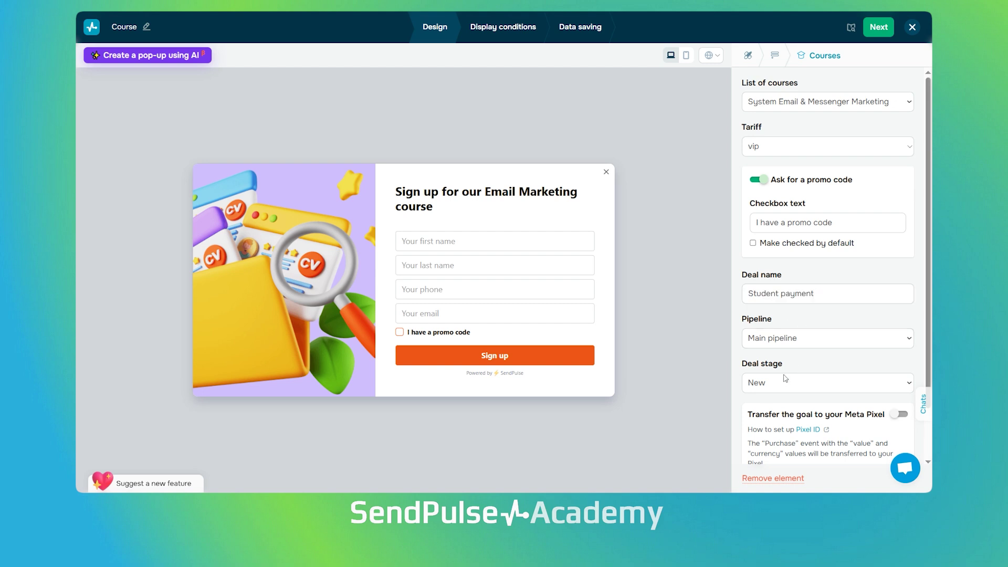
{"action": "left_click", "coordinate": [777, 389]}
{"action": "left_click", "coordinate": [776, 389]}
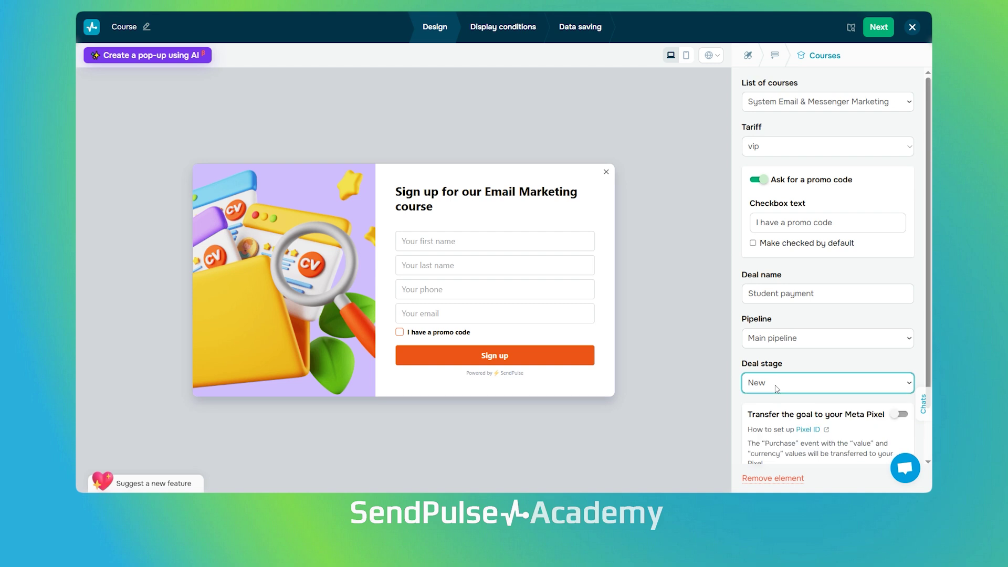
{"action": "scroll", "coordinate": [776, 387], "scroll_direction": "down", "scroll_amount": 2}
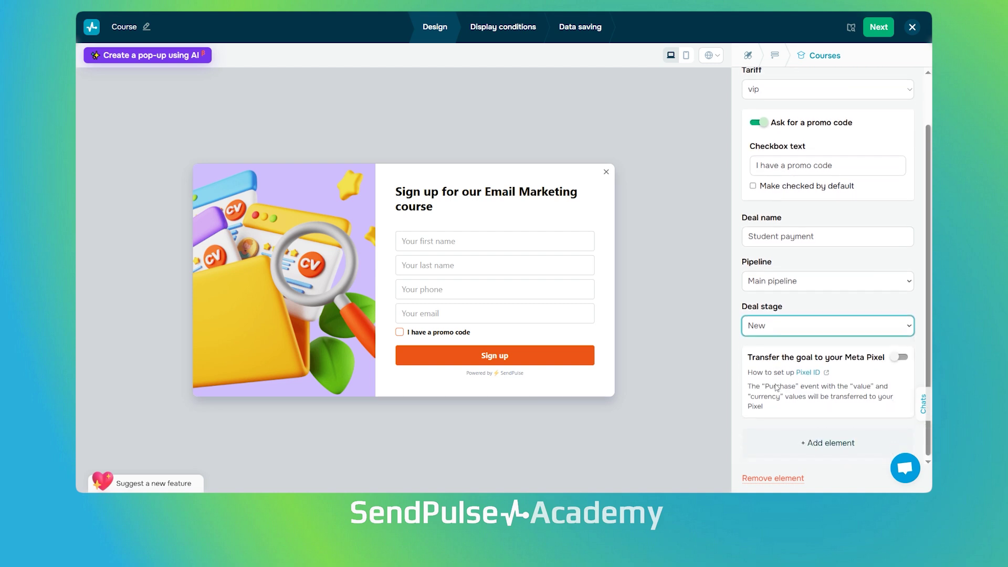
{"action": "left_click", "coordinate": [741, 425]}
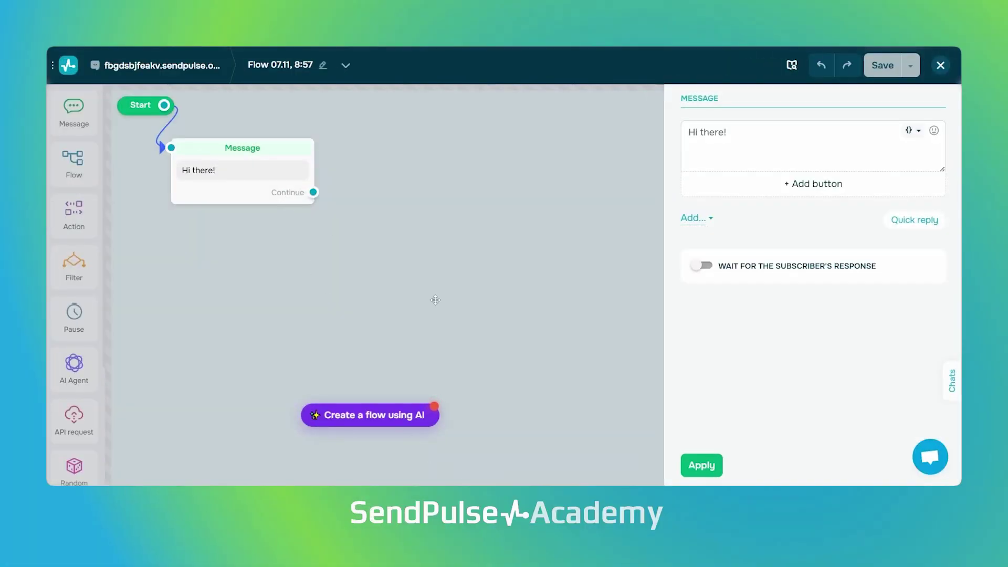
- Make the "Hi there!" chatbot message wait for the subscriber's response validated as Email, and apply the settings
{"action": "left_click", "coordinate": [709, 267]}
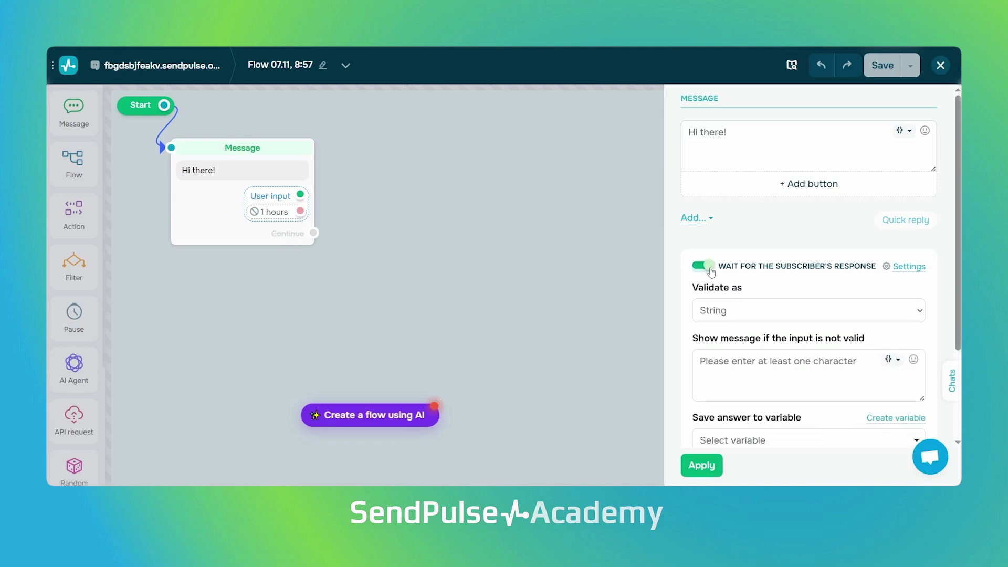
{"action": "left_click", "coordinate": [727, 310]}
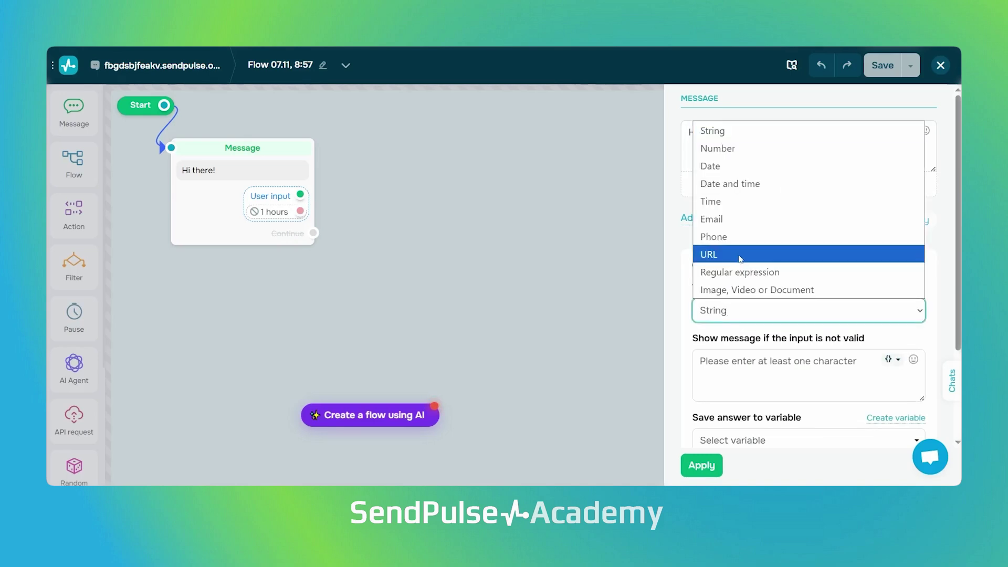
{"action": "left_click", "coordinate": [734, 225]}
{"action": "scroll", "coordinate": [734, 267], "scroll_direction": "down", "scroll_amount": 2}
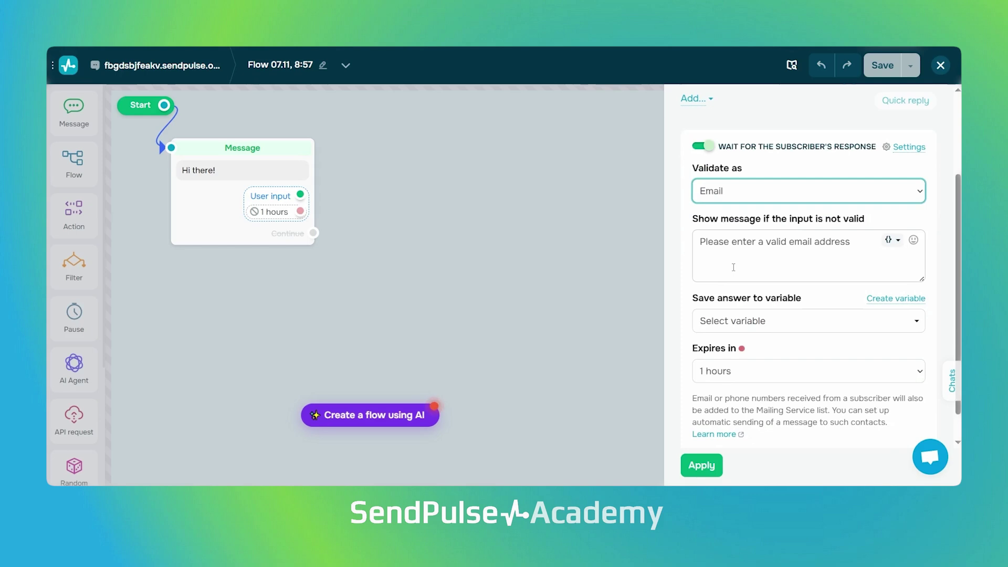
{"action": "scroll", "coordinate": [733, 267], "scroll_direction": "down", "scroll_amount": 1}
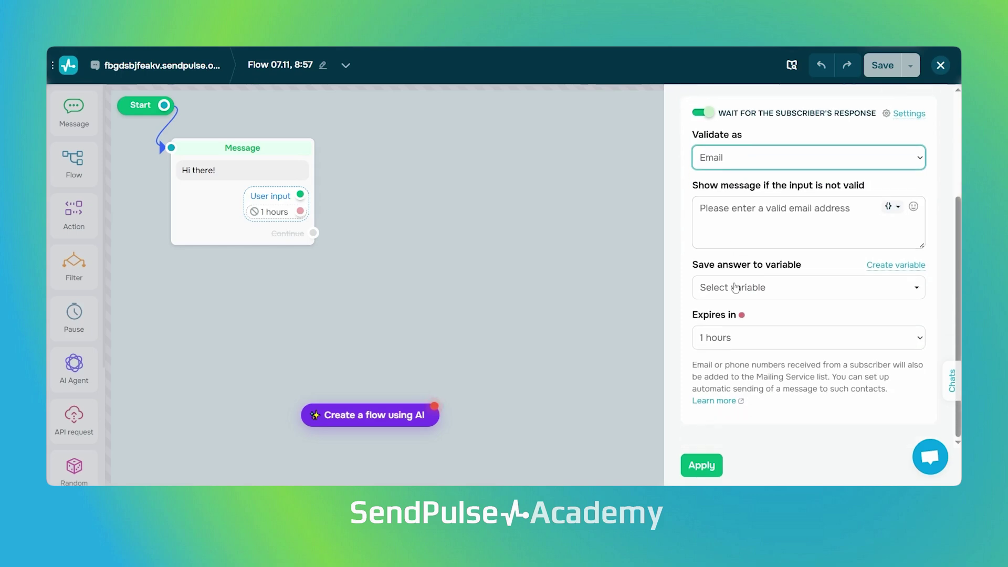
{"action": "left_click", "coordinate": [735, 288]}
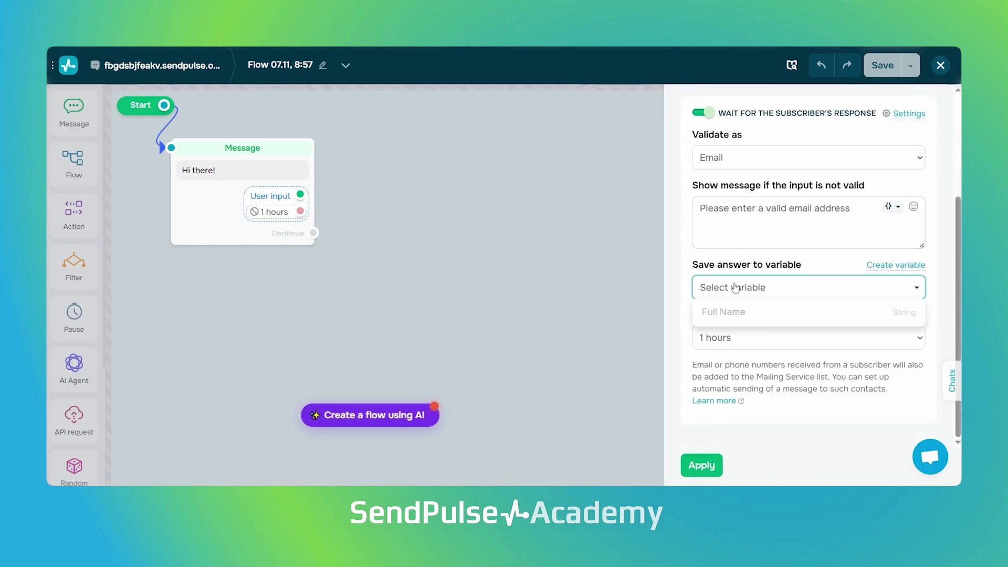
{"action": "left_click", "coordinate": [735, 288]}
{"action": "left_click", "coordinate": [702, 465]}
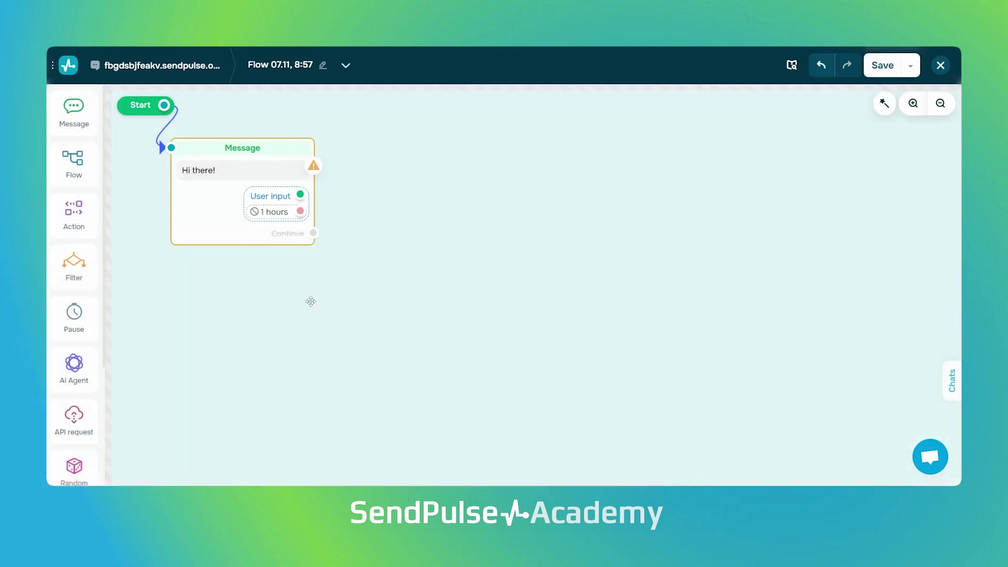
{"action": "left_click", "coordinate": [231, 225]}
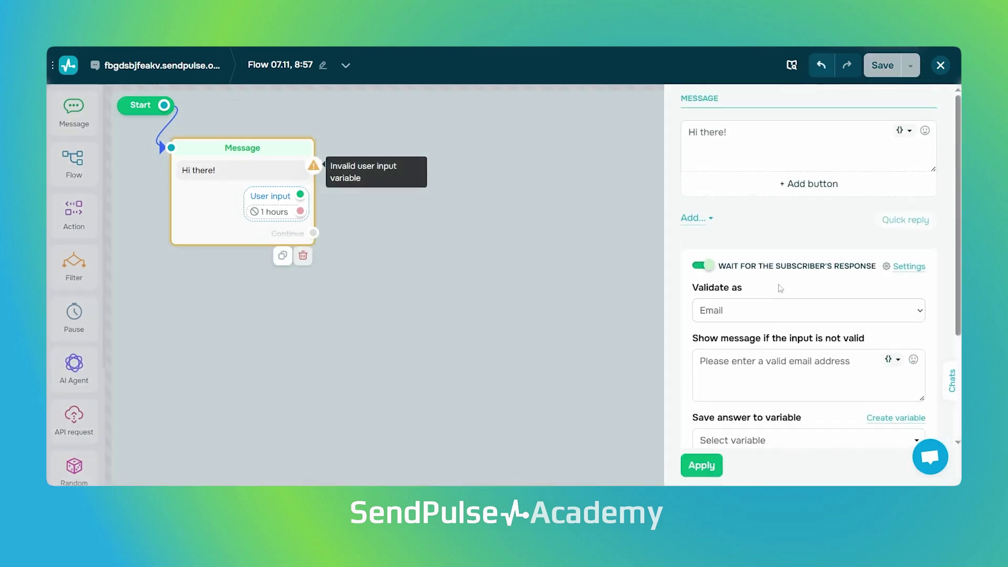
{"action": "left_click", "coordinate": [798, 189]}
{"action": "left_click", "coordinate": [827, 221]}
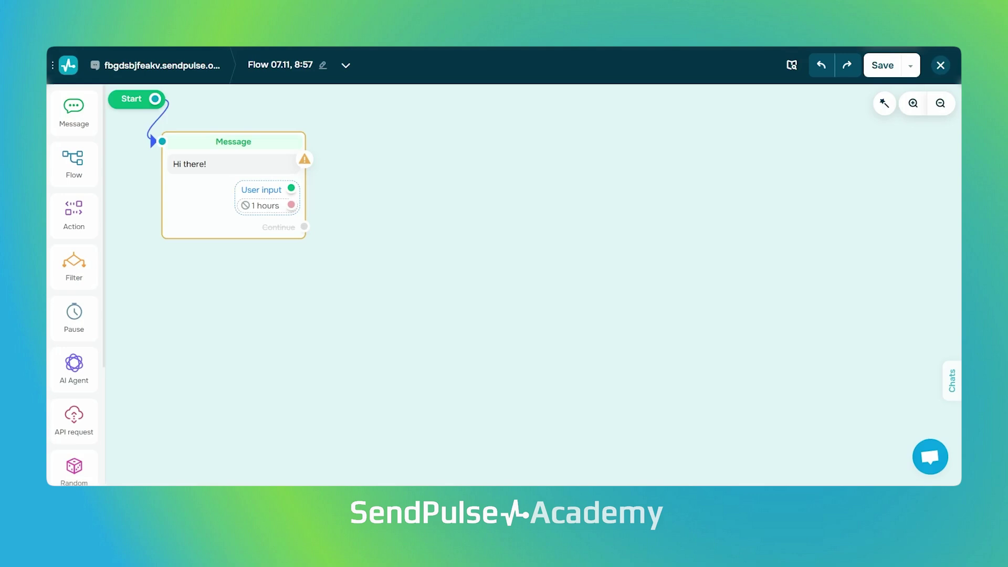
- Add a Filter block connected to the message's user input, choose its criterion, and apply the filter settings
{"action": "left_click_drag", "start_coordinate": [63, 270], "coordinate": [331, 184]}
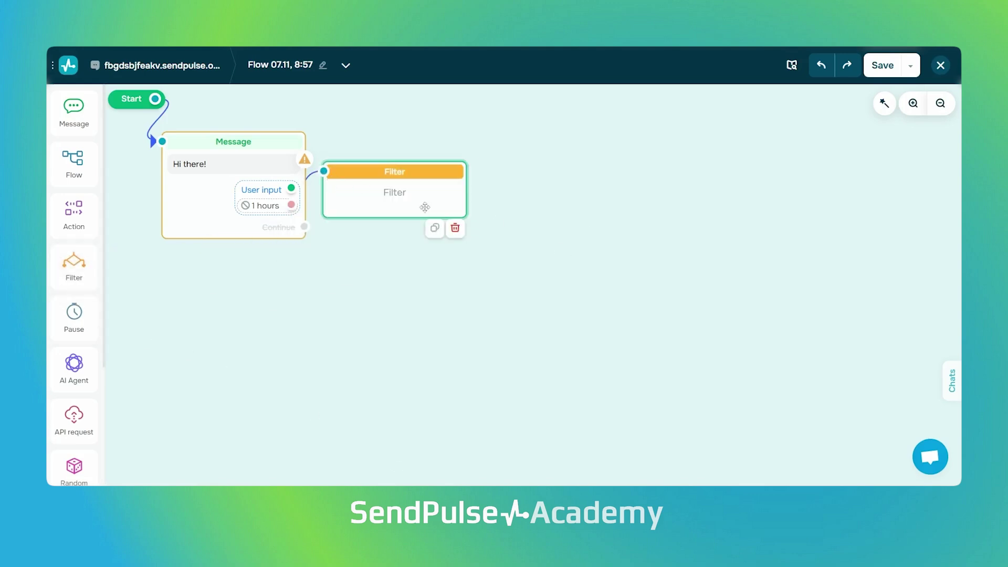
{"action": "left_click", "coordinate": [389, 213]}
{"action": "left_click", "coordinate": [720, 136]}
{"action": "scroll", "coordinate": [731, 399], "scroll_direction": "down", "scroll_amount": 2}
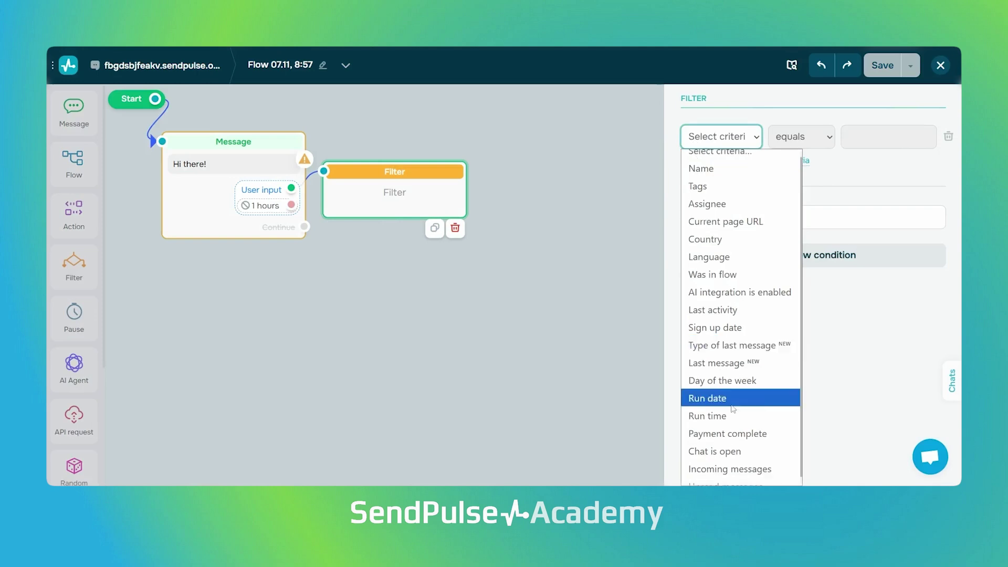
{"action": "left_click", "coordinate": [732, 426]}
{"action": "left_click", "coordinate": [702, 465]}
- Add an Action block connected after the Filter block and set its action to Enroll in the course
{"action": "left_click_drag", "start_coordinate": [74, 216], "coordinate": [536, 189]}
{"action": "left_click", "coordinate": [536, 189]}
{"action": "scroll", "coordinate": [691, 292], "scroll_direction": "down", "scroll_amount": 10}
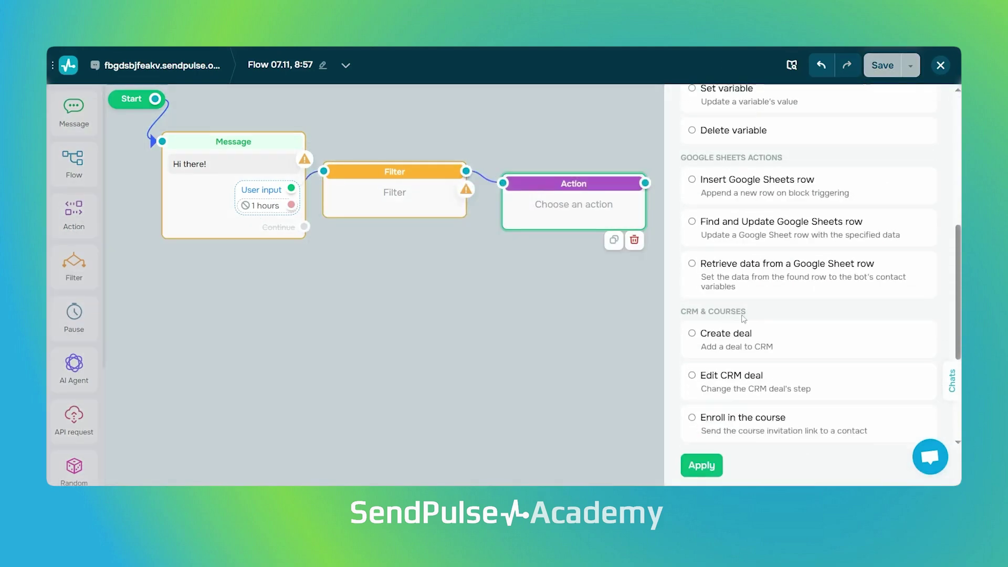
{"action": "left_click", "coordinate": [691, 291]}
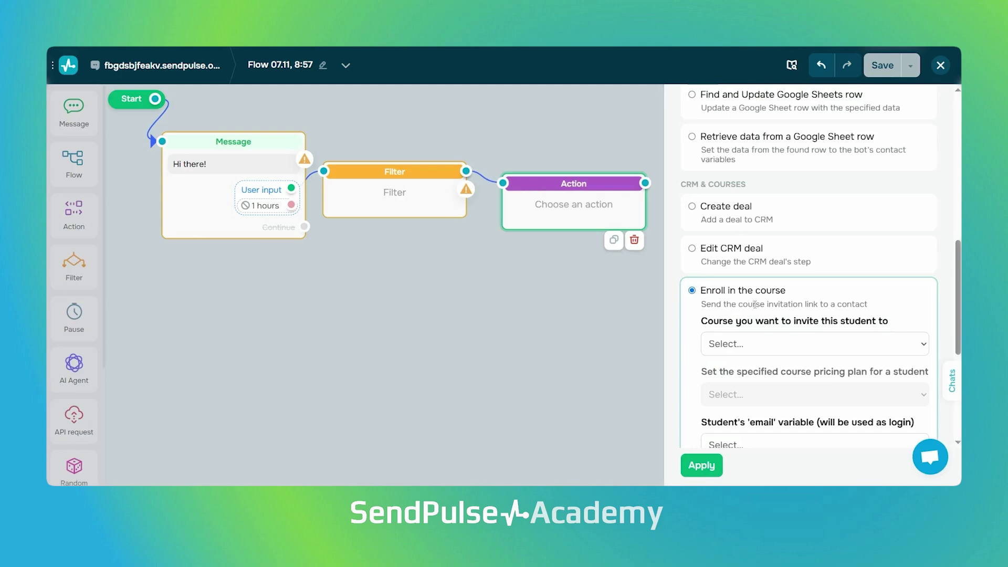
- Set the enrollment action's course to Email marketing and its pricing plan to Free
{"action": "scroll", "coordinate": [756, 315], "scroll_direction": "down", "scroll_amount": 1}
{"action": "left_click", "coordinate": [758, 284]}
{"action": "left_click", "coordinate": [762, 324]}
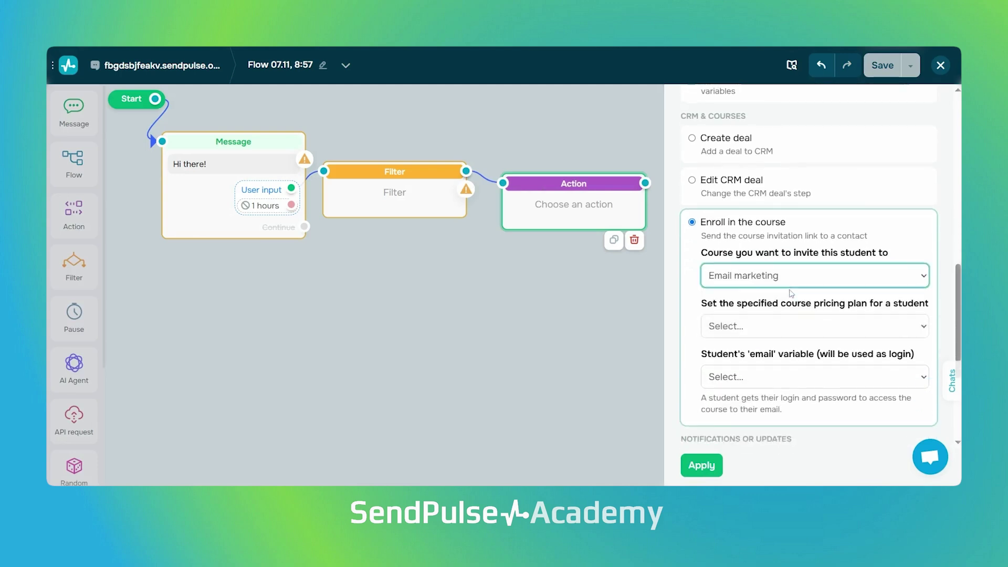
{"action": "scroll", "coordinate": [802, 309], "scroll_direction": "down", "scroll_amount": 2}
{"action": "left_click", "coordinate": [780, 220]}
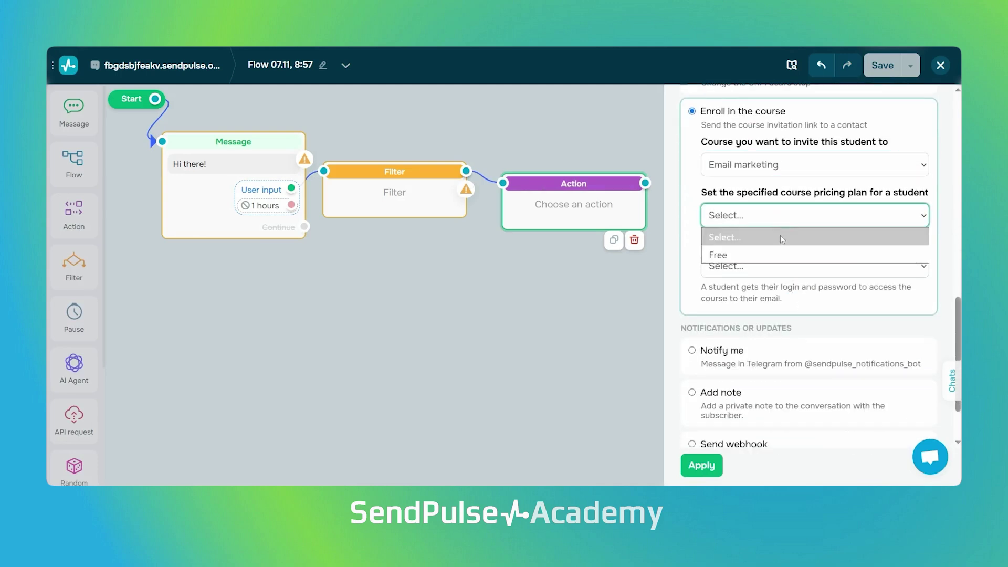
{"action": "left_click", "coordinate": [783, 254]}
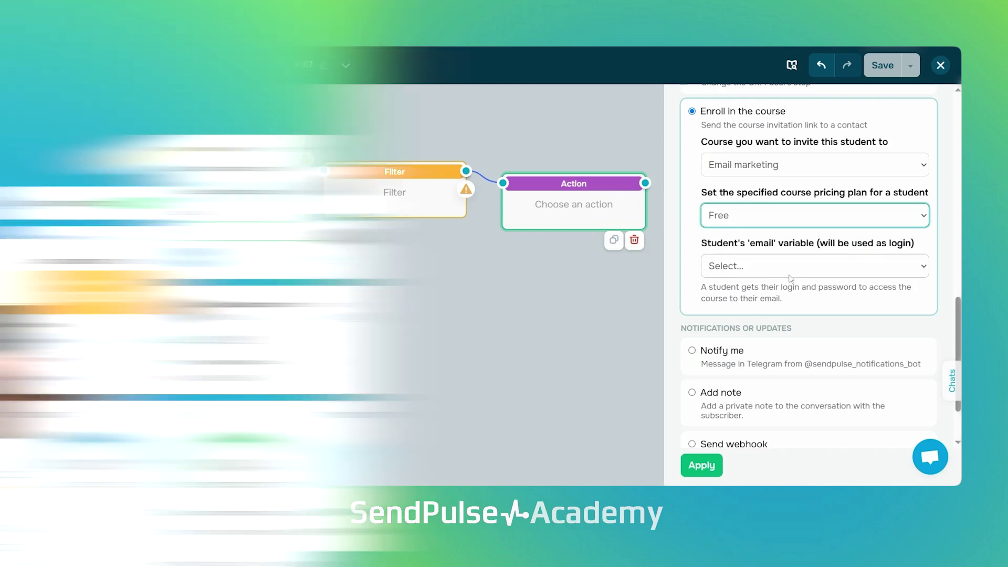